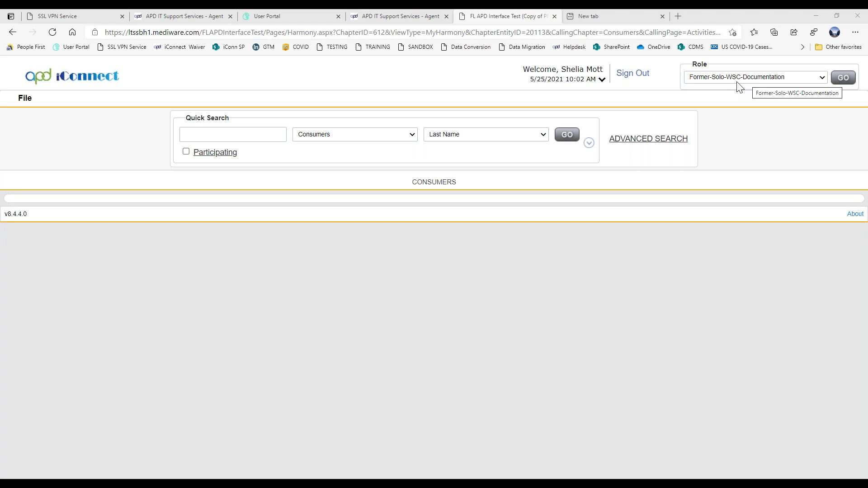
Apply the Former-Solo-WSC-Documentation role so the Consumers quick search page reloads
{"action": "left_click", "coordinate": [842, 77]}
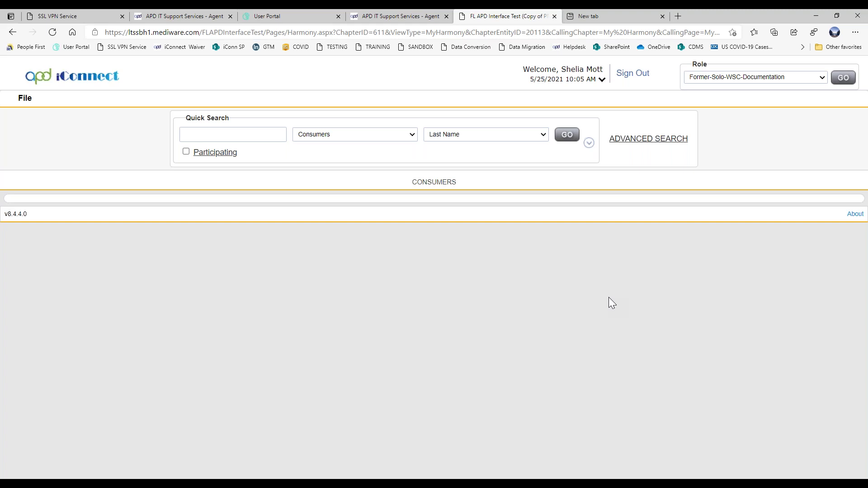
Quick-search consumers for 'demo' and open that consumer's Provider Documentation records
{"action": "left_click", "coordinate": [235, 134]}
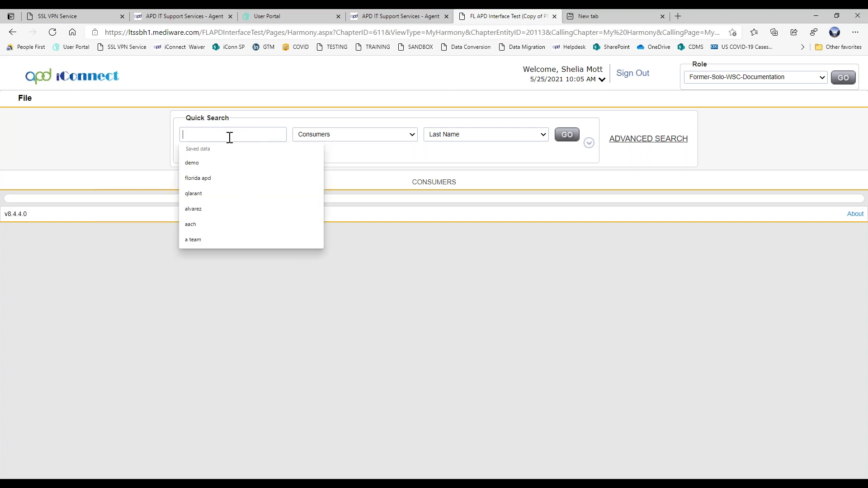
{"action": "left_click", "coordinate": [220, 167]}
{"action": "left_click", "coordinate": [566, 135]}
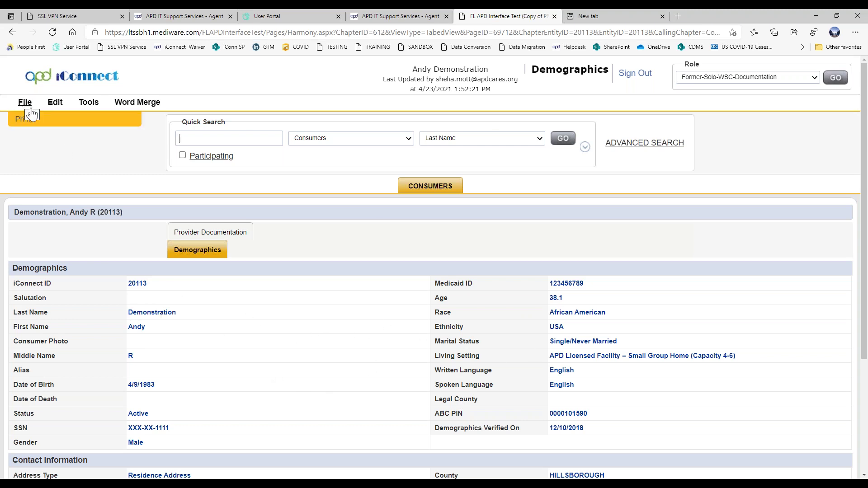
{"action": "scroll", "coordinate": [235, 151], "scroll_direction": "down", "scroll_amount": 2}
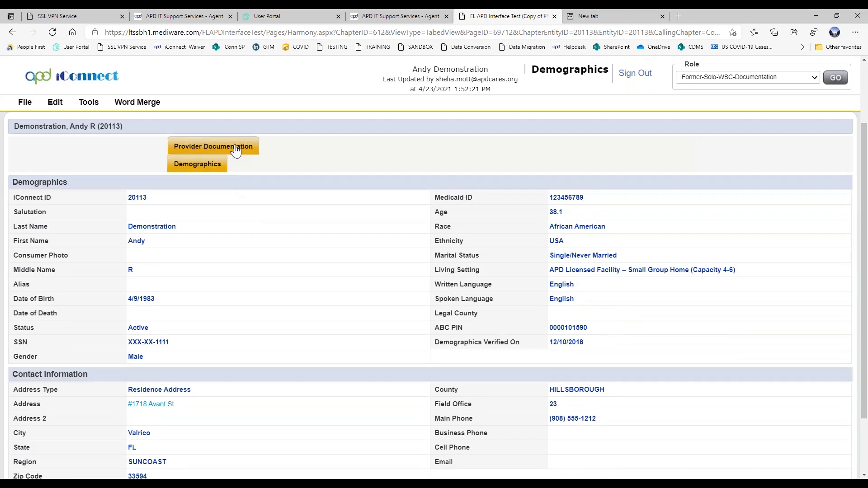
{"action": "left_click", "coordinate": [235, 150]}
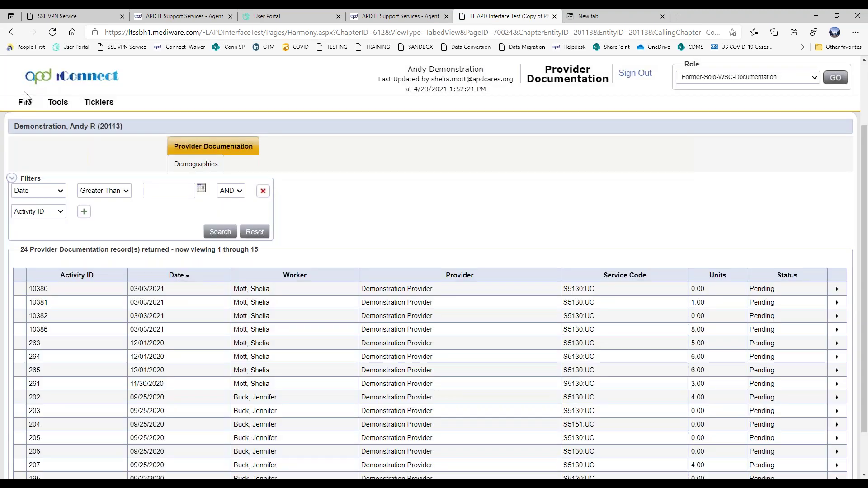
Add a new provider documentation entry with start date July 1, 2020
{"action": "mouse_move", "coordinate": [27, 106]}
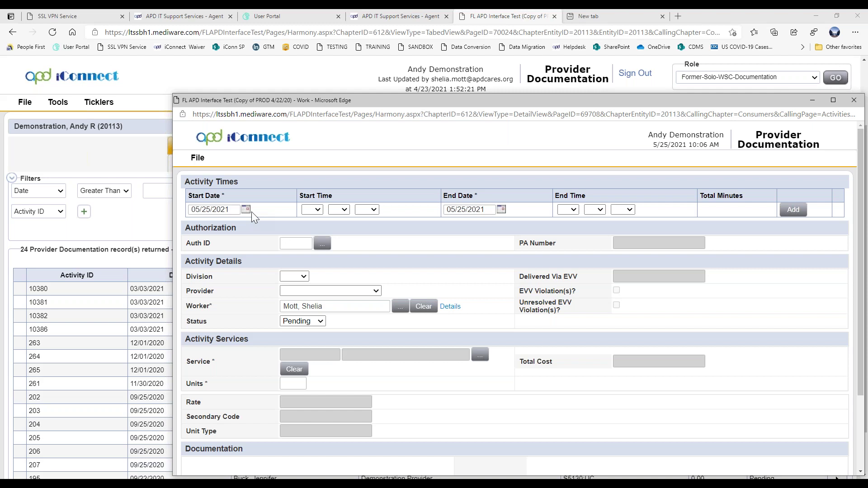
{"action": "scroll", "coordinate": [249, 211], "scroll_direction": "down", "scroll_amount": 1}
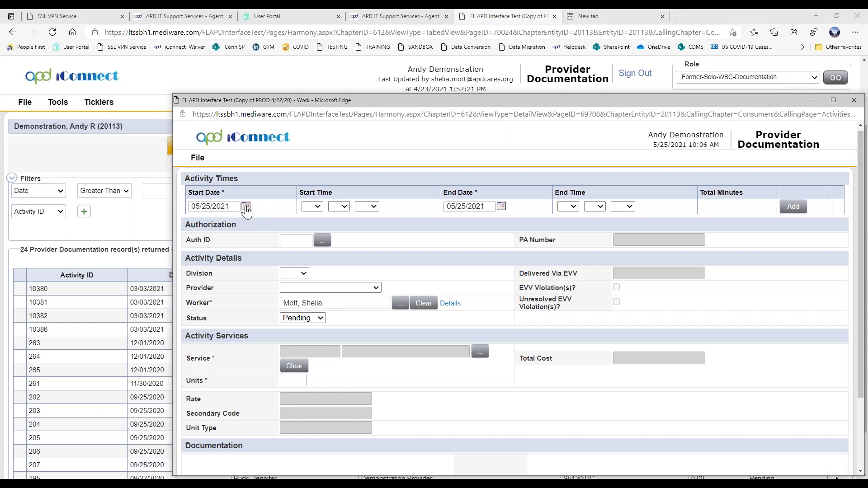
{"action": "left_click", "coordinate": [246, 207]}
{"action": "left_click", "coordinate": [285, 226]}
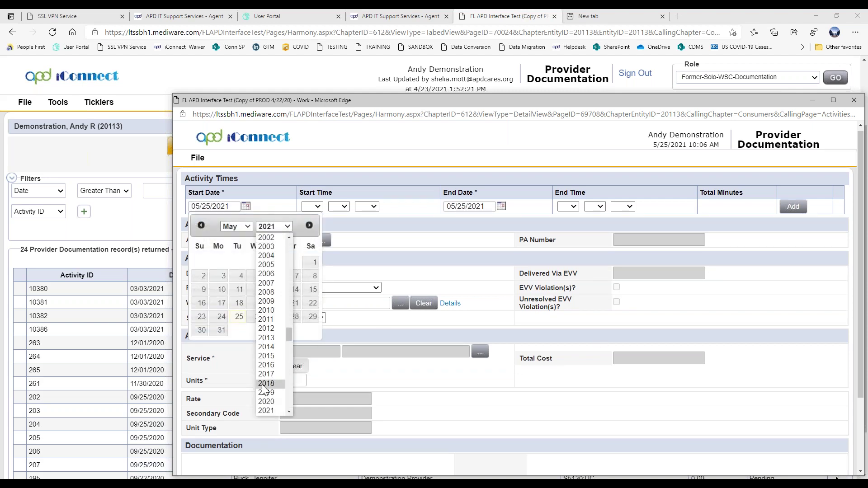
{"action": "left_click", "coordinate": [266, 402]}
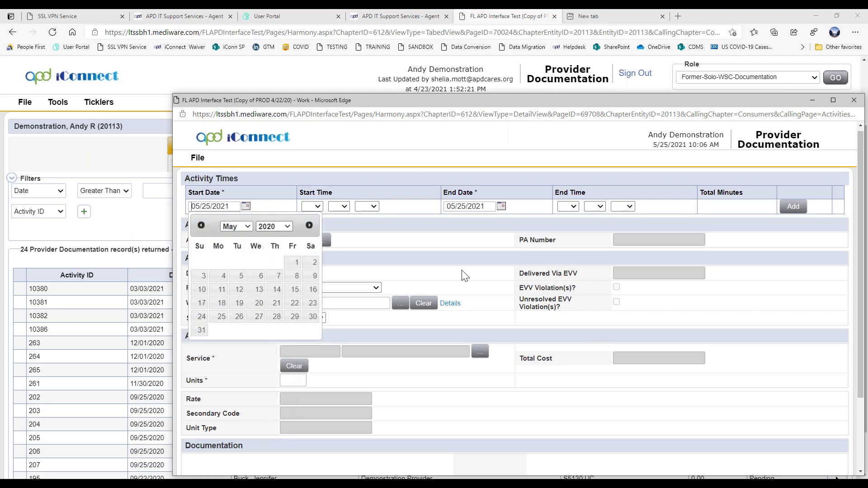
{"action": "left_click", "coordinate": [244, 229]}
{"action": "left_click", "coordinate": [232, 296]}
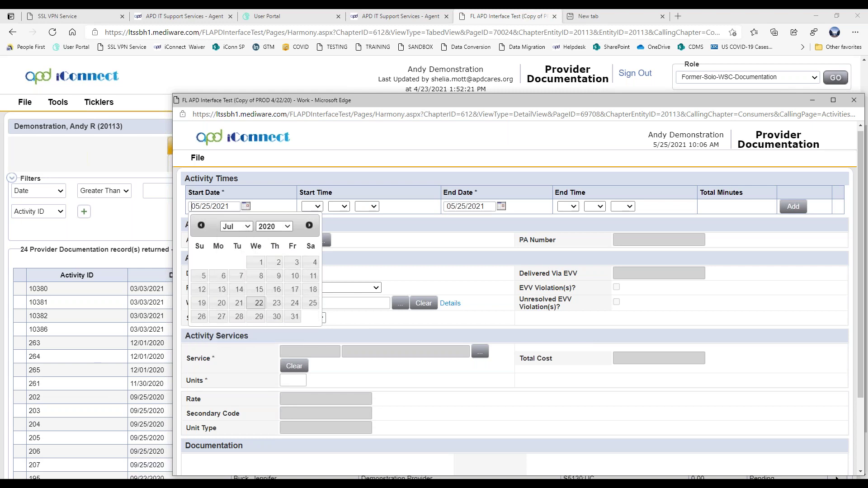
{"action": "left_click", "coordinate": [255, 263]}
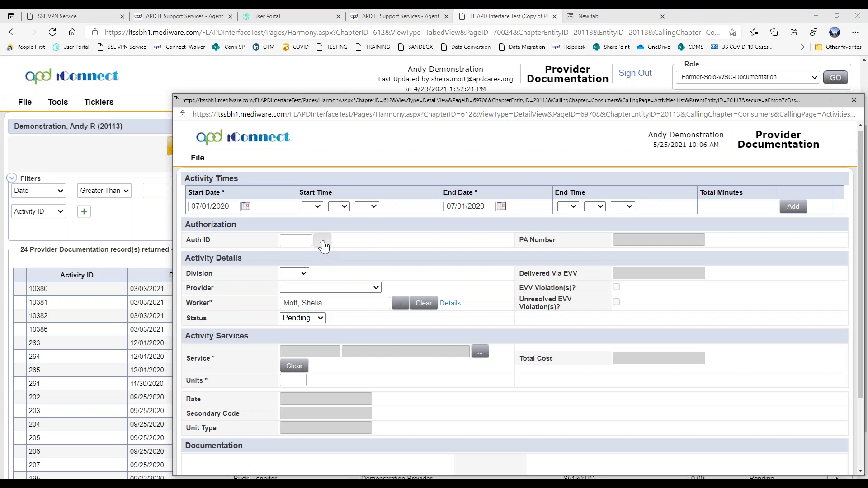
{"action": "left_click", "coordinate": [323, 245]}
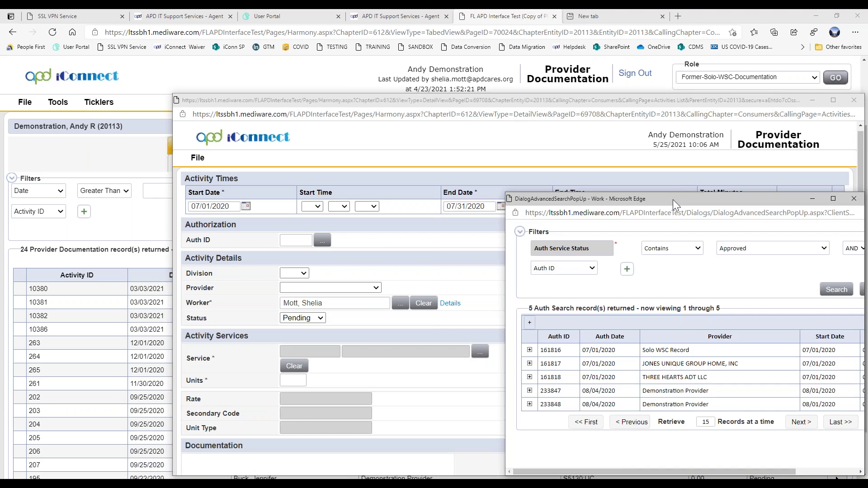
{"action": "left_click_drag", "start_coordinate": [673, 199], "coordinate": [408, 185]}
{"action": "left_click_drag", "start_coordinate": [591, 285], "coordinate": [695, 289]}
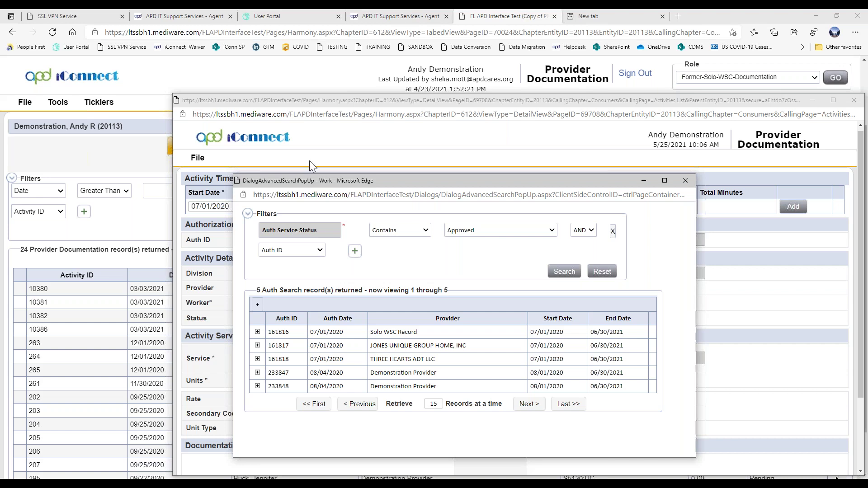
{"action": "left_click", "coordinate": [258, 333]}
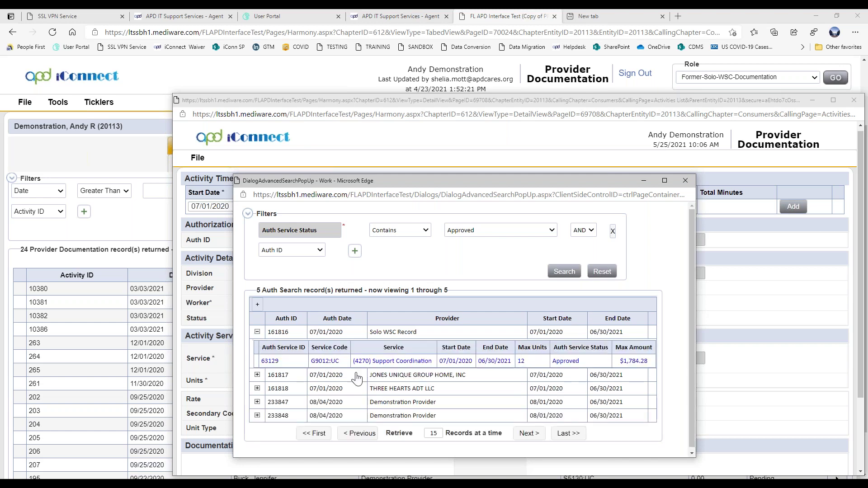
{"action": "left_click", "coordinate": [394, 362]}
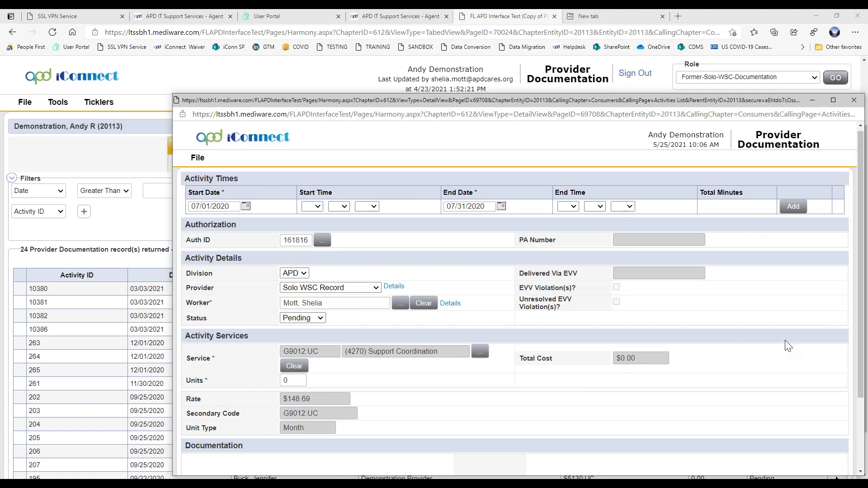
Set units to 1, recalculate the total cost, and choose Face to Face documentation type
{"action": "left_click_drag", "start_coordinate": [299, 380], "coordinate": [264, 382]}
{"action": "type", "text": "1"}
{"action": "left_click", "coordinate": [498, 412]}
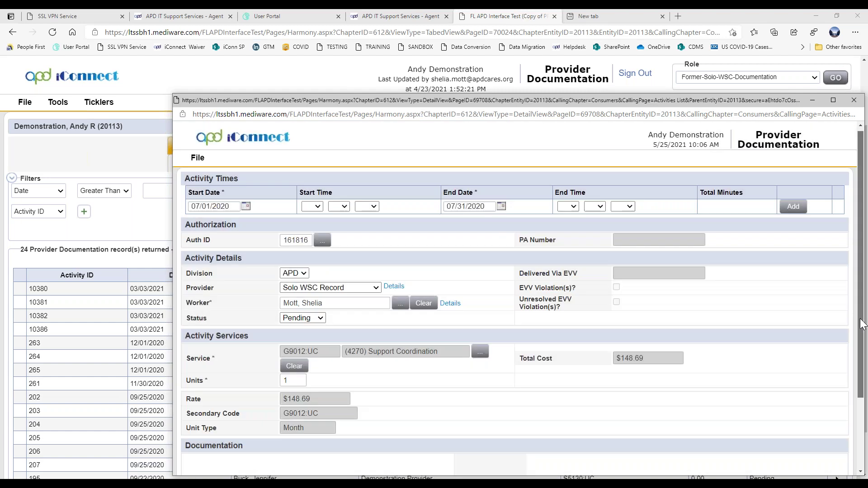
{"action": "scroll", "coordinate": [847, 409], "scroll_direction": "down", "scroll_amount": 2}
{"action": "left_click", "coordinate": [362, 411]}
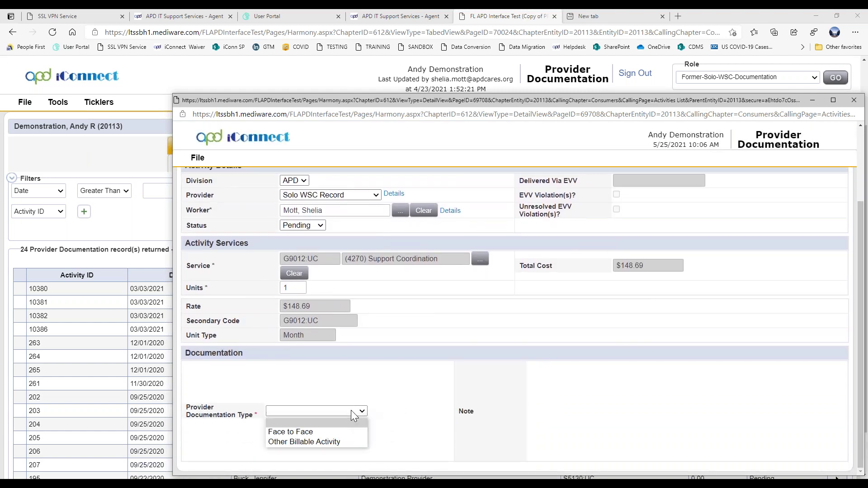
{"action": "left_click", "coordinate": [330, 431]}
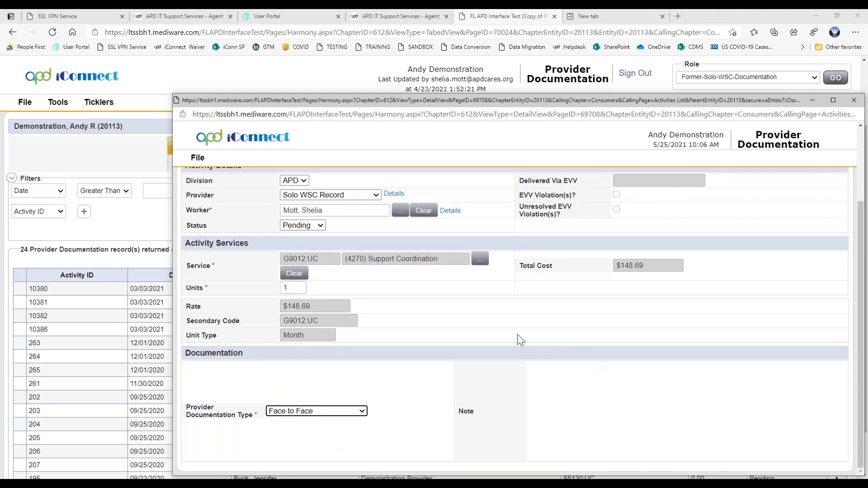
{"action": "scroll", "coordinate": [525, 343], "scroll_direction": "up", "scroll_amount": 2}
Set the end date to 07/01/2020 and save the record, adding a session note
{"action": "left_click", "coordinate": [197, 159]}
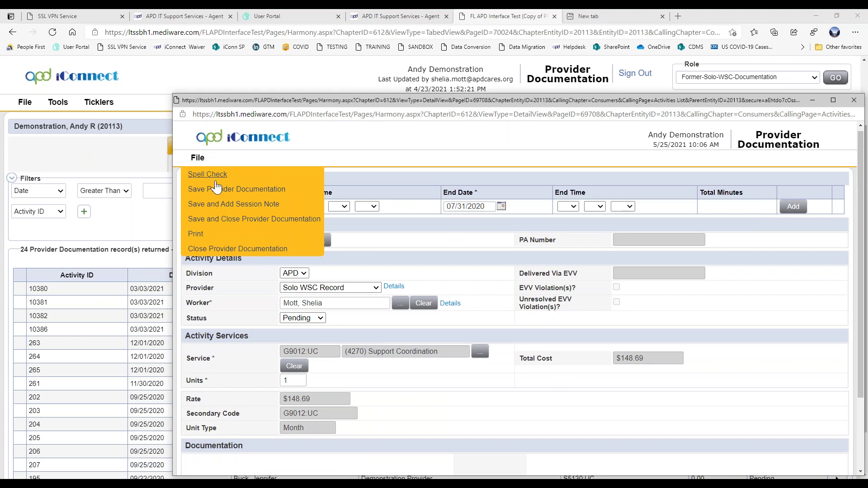
{"action": "left_click", "coordinate": [501, 206]}
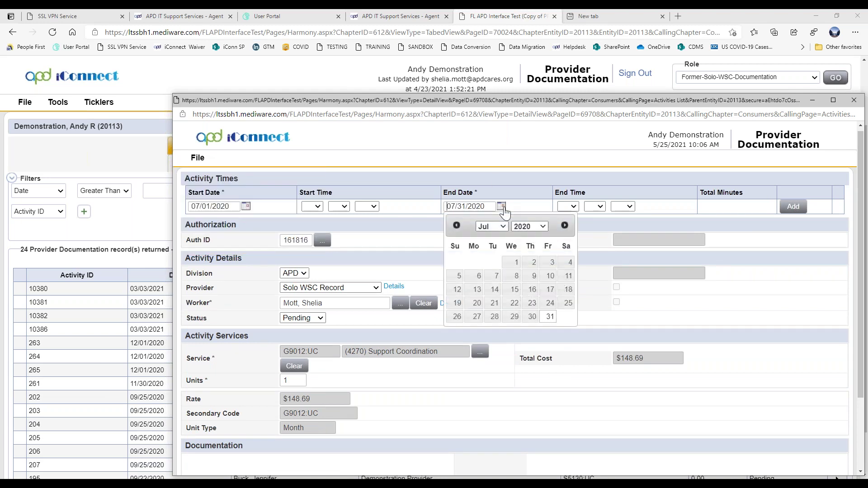
{"action": "left_click", "coordinate": [513, 264]}
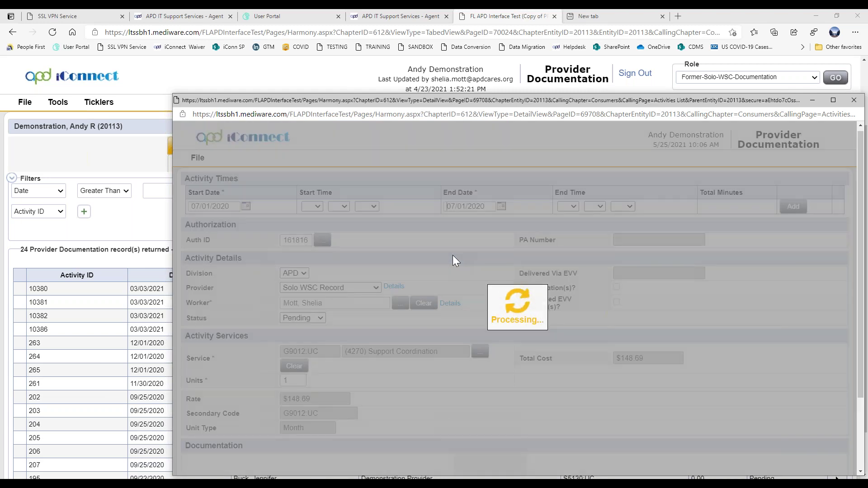
{"action": "scroll", "coordinate": [485, 269], "scroll_direction": "down", "scroll_amount": 2}
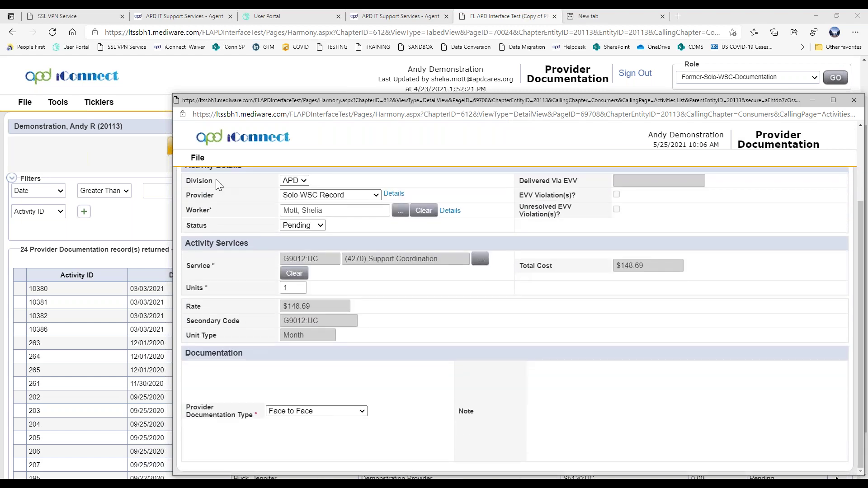
{"action": "left_click", "coordinate": [198, 157]}
{"action": "left_click", "coordinate": [210, 204]}
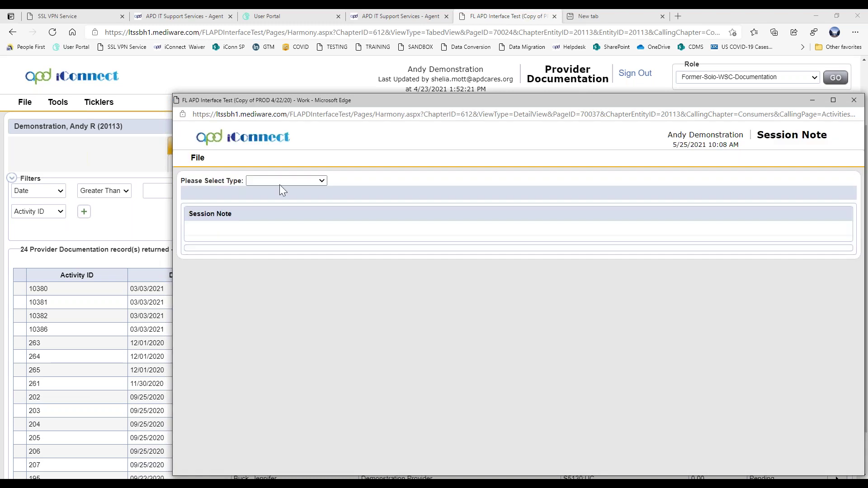
Make it a WSC Progress Note, enter the client as person contacted, add Face to Face contact
{"action": "left_click", "coordinate": [295, 181]}
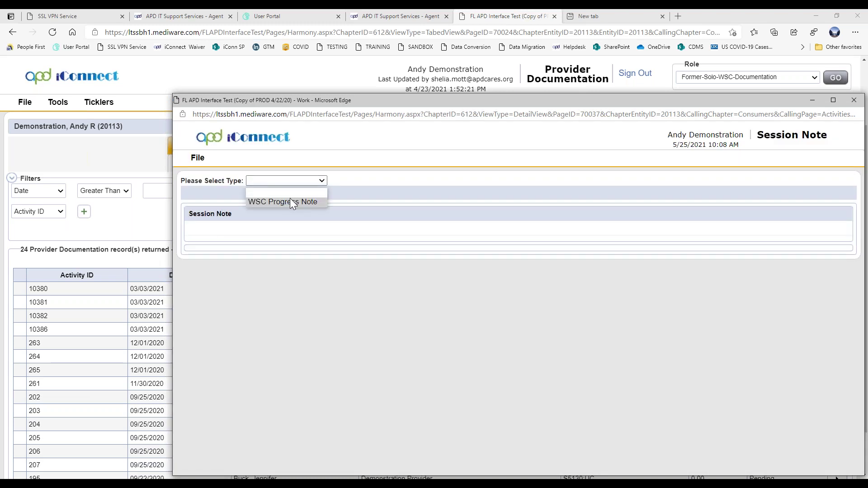
{"action": "left_click", "coordinate": [290, 199]}
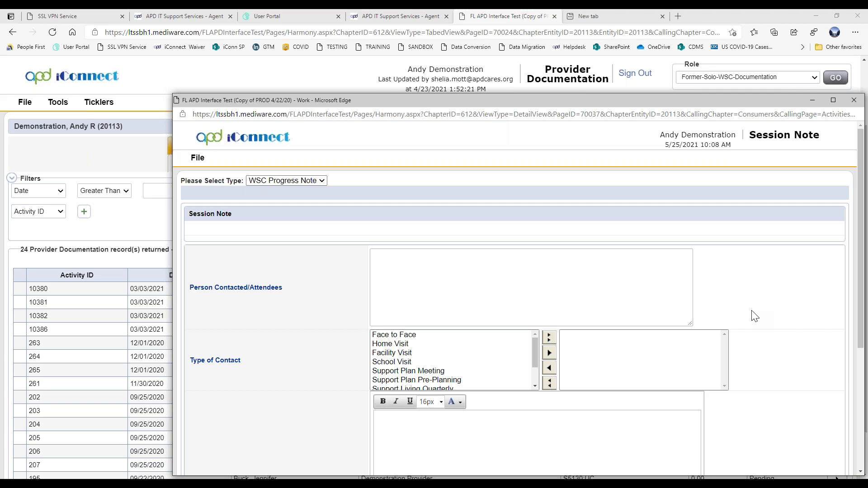
{"action": "left_click", "coordinate": [594, 283]}
{"action": "type", "text": "Andy"}
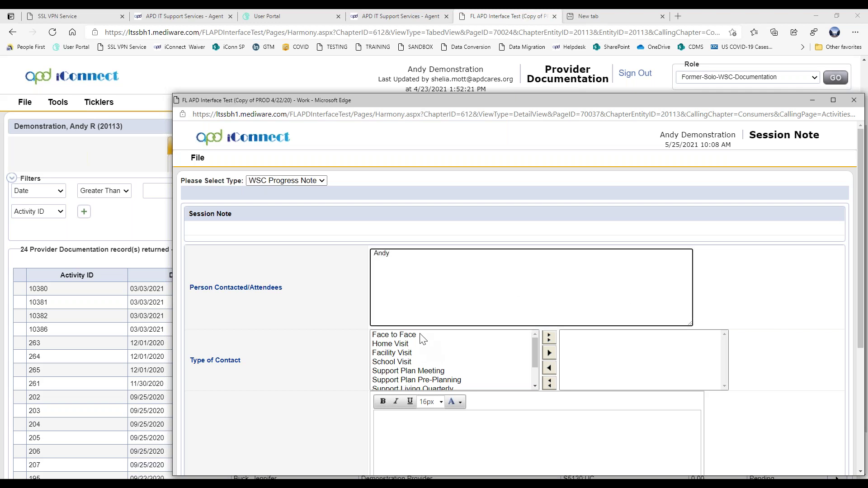
{"action": "left_click", "coordinate": [422, 335]}
{"action": "left_click", "coordinate": [549, 354]}
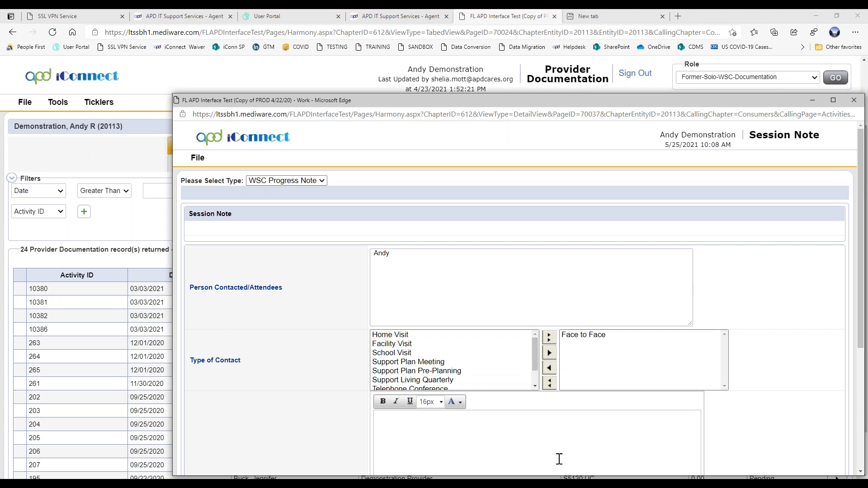
Write the progress note text 'Copy from other electronic format and paste here'
{"action": "left_click_drag", "start_coordinate": [860, 326], "coordinate": [860, 402]}
{"action": "scroll", "coordinate": [470, 287], "scroll_direction": "down", "scroll_amount": 1}
{"action": "left_click", "coordinate": [471, 288]}
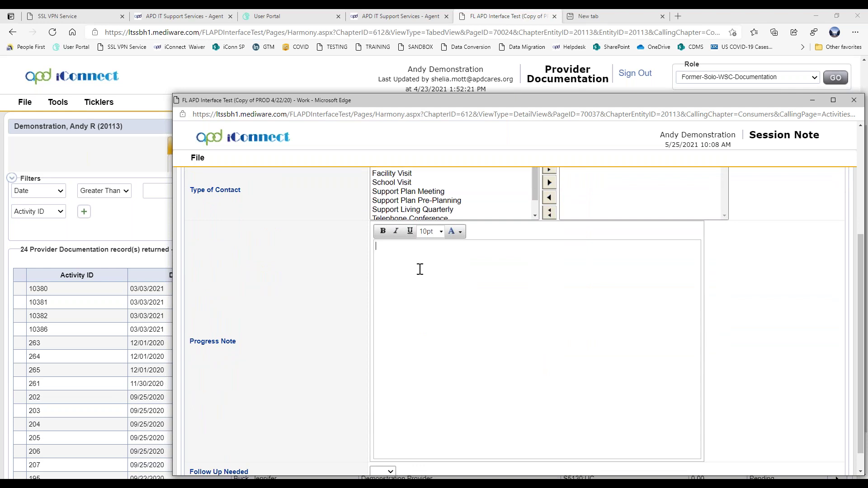
{"action": "type", "text": "Copy from other electrion"}
{"action": "key", "text": "BackSpace"}
{"action": "type", "text": "onicfor"}
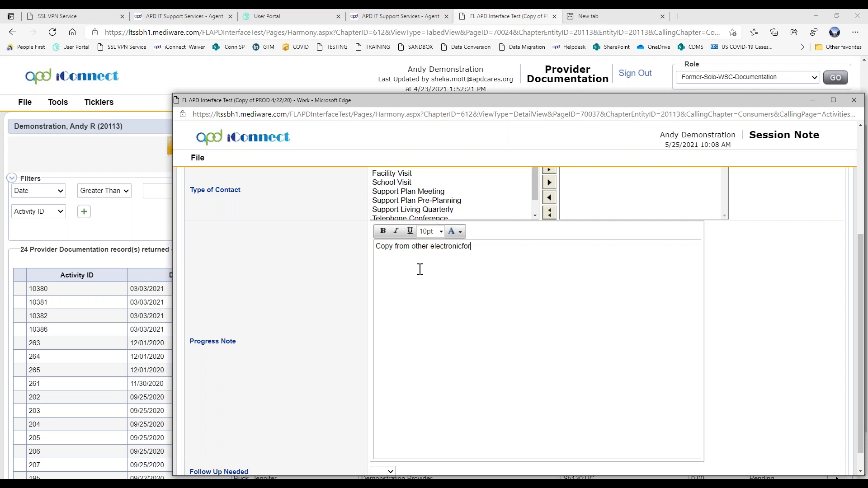
{"action": "key", "text": "BackSpace"}
{"action": "key", "text": "BackSpace"}
{"action": "key", "text": "BackSpace"}
{"action": "type", "text": " format and paste here."}
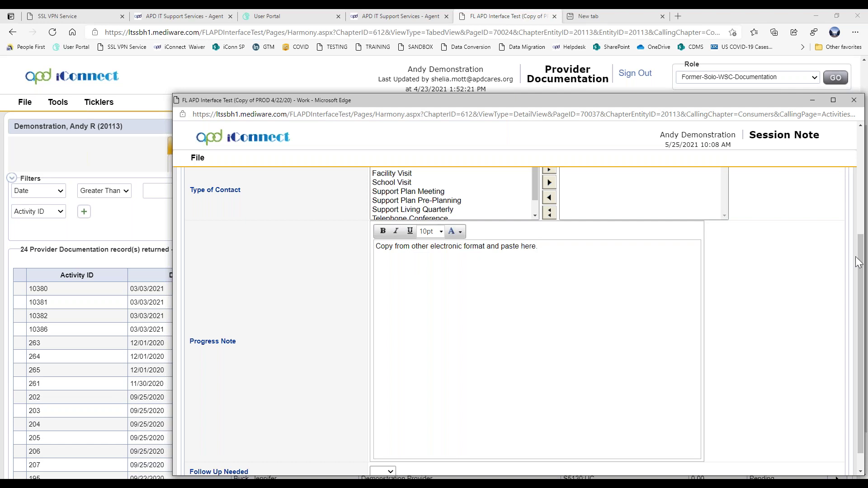
{"action": "left_click_drag", "start_coordinate": [862, 259], "coordinate": [863, 274]}
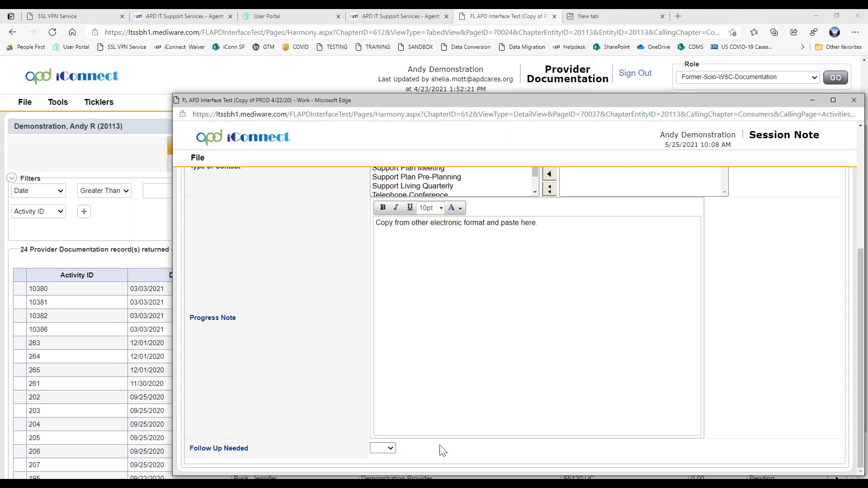
Set Follow Up Needed to No
{"action": "left_click", "coordinate": [382, 449]}
{"action": "left_click", "coordinate": [379, 423]}
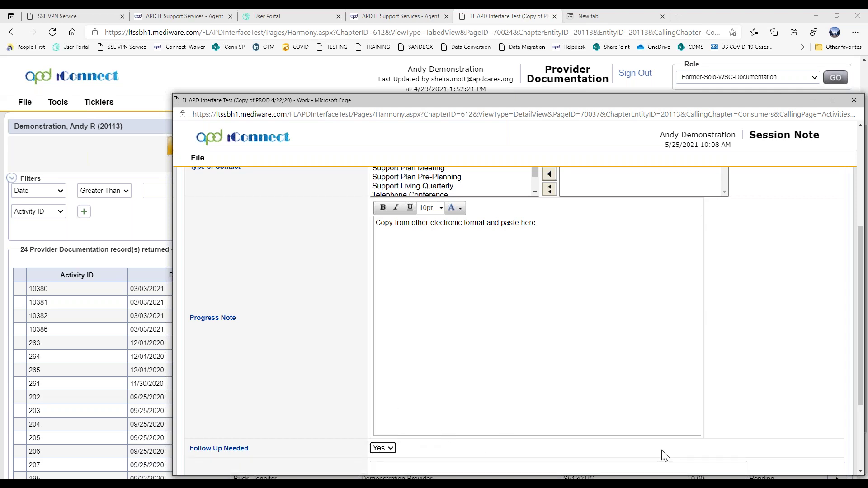
{"action": "scroll", "coordinate": [660, 451], "scroll_direction": "down", "scroll_amount": 1}
{"action": "scroll", "coordinate": [428, 420], "scroll_direction": "down", "scroll_amount": 1}
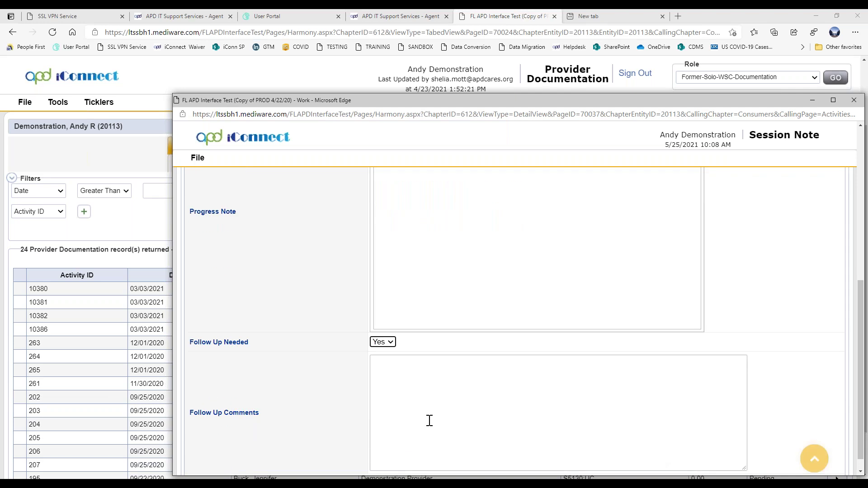
{"action": "left_click", "coordinate": [382, 343]}
{"action": "left_click", "coordinate": [376, 372]}
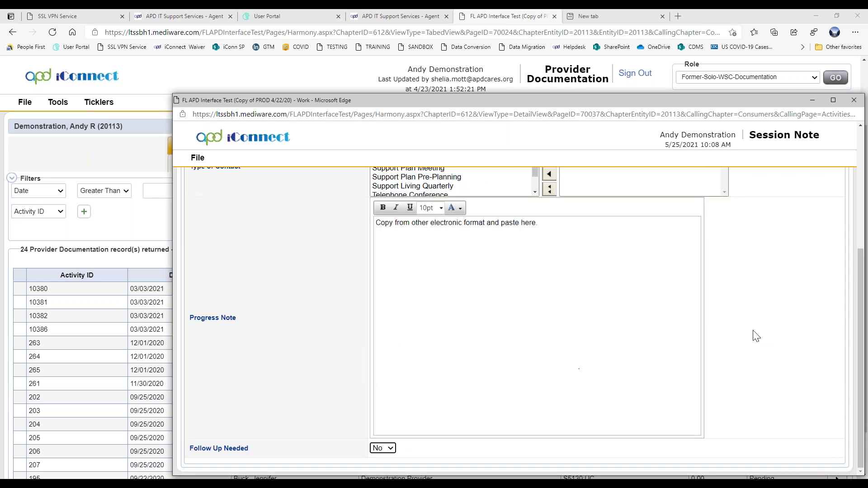
{"action": "left_click", "coordinate": [193, 159]}
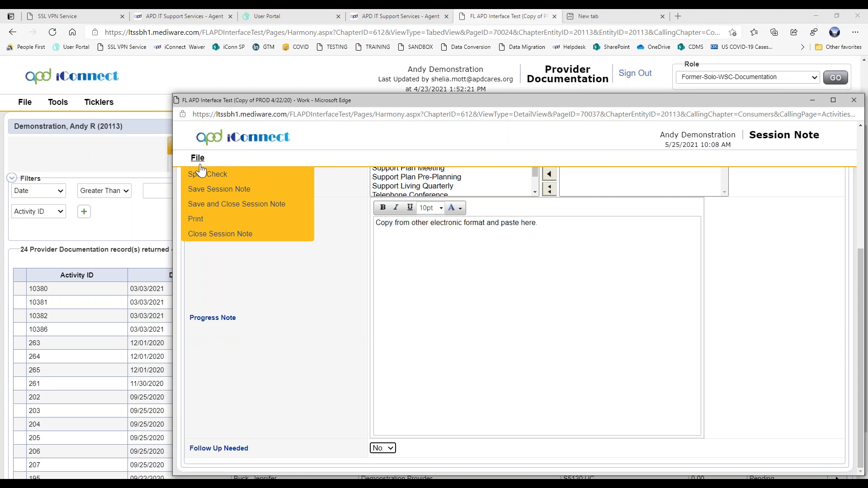
Save and close the session note, then save and close the provider documentation
{"action": "left_click", "coordinate": [211, 209]}
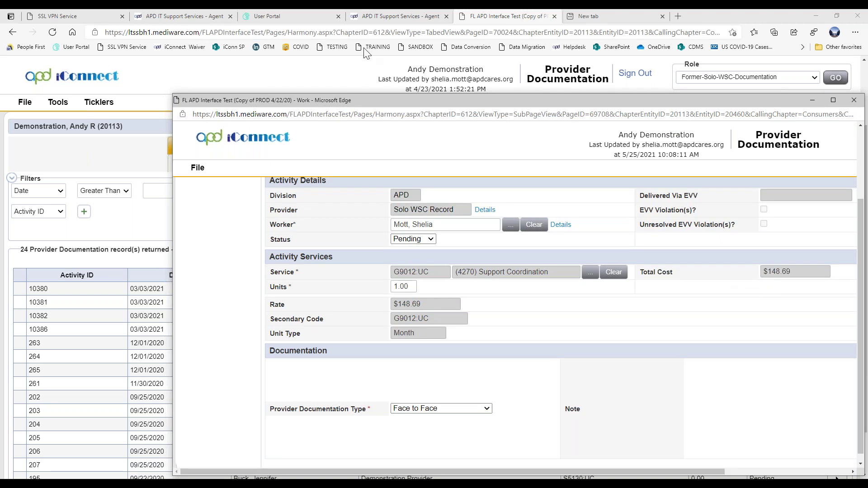
{"action": "left_click", "coordinate": [197, 167]}
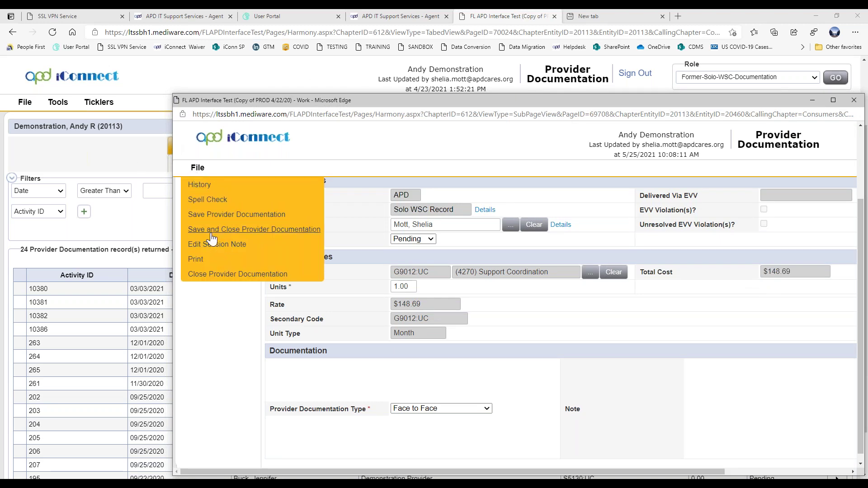
{"action": "left_click", "coordinate": [211, 234]}
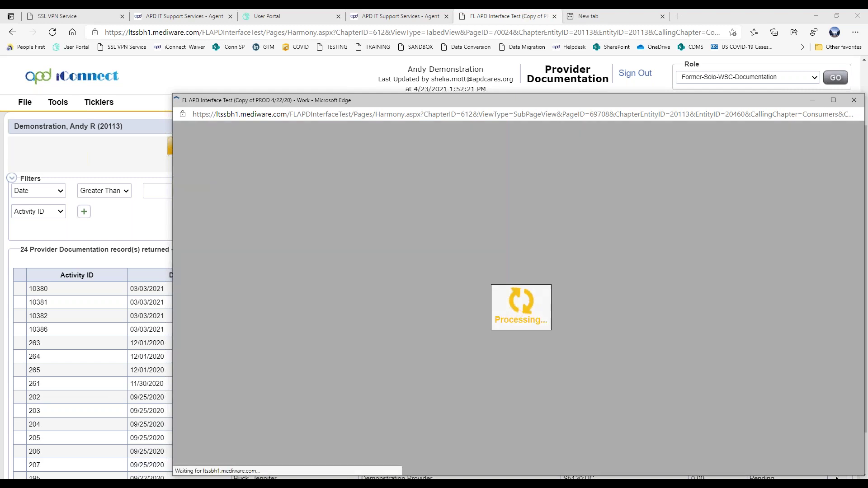